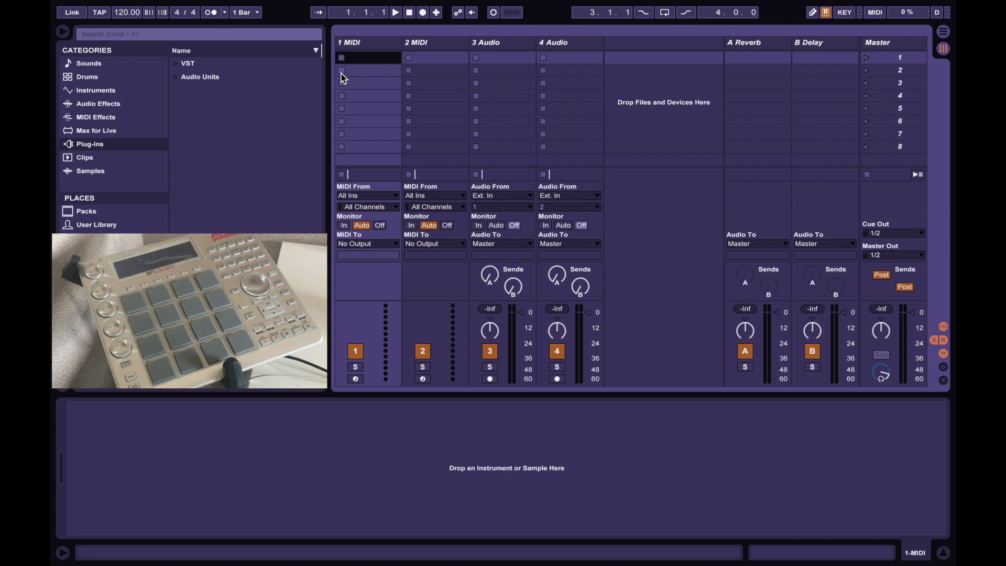
Search the browser for 'drum' and load a Drum Rack onto the first track.
click(206, 34)
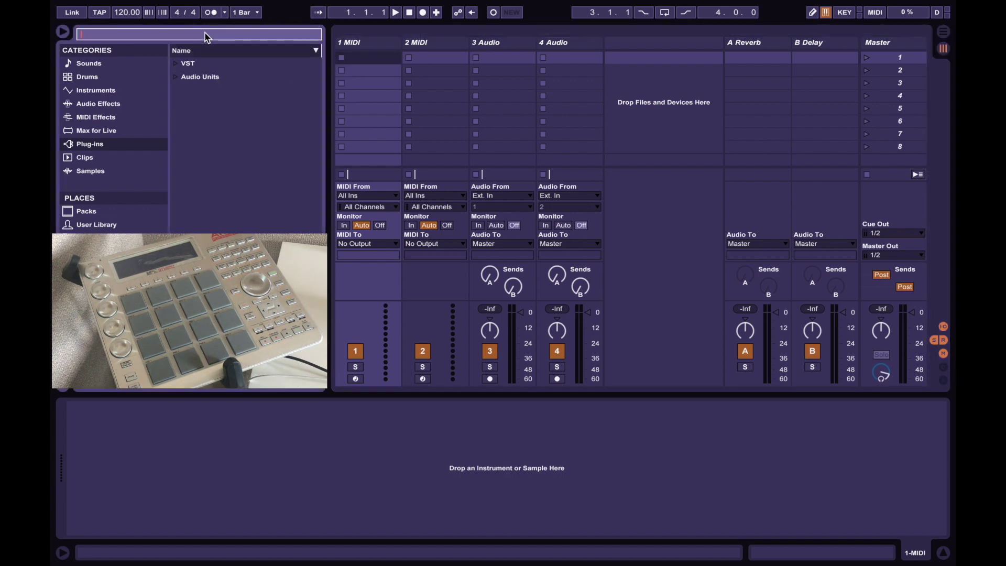
text(drum¥m)
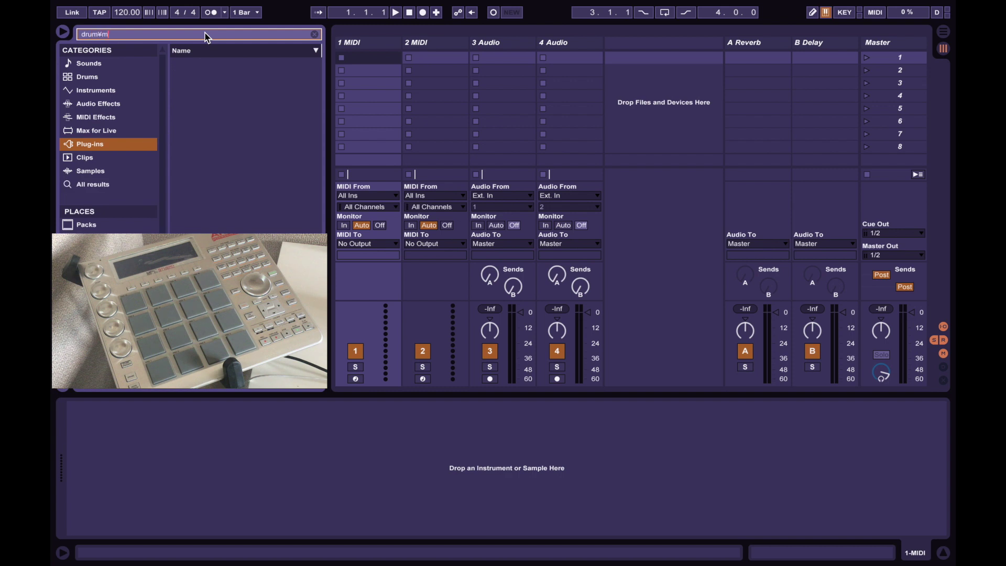
click(112, 91)
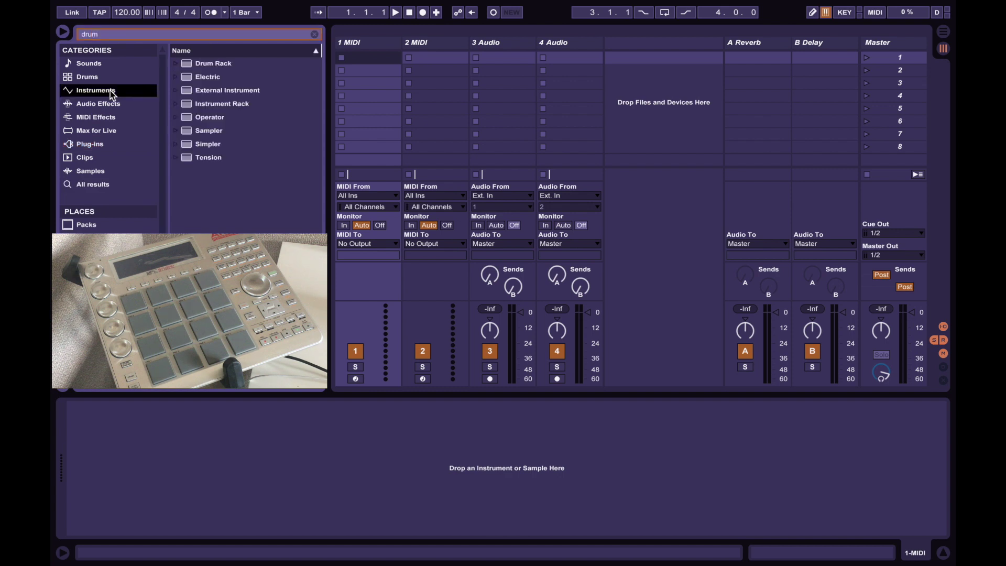
drag(186, 70, 361, 111)
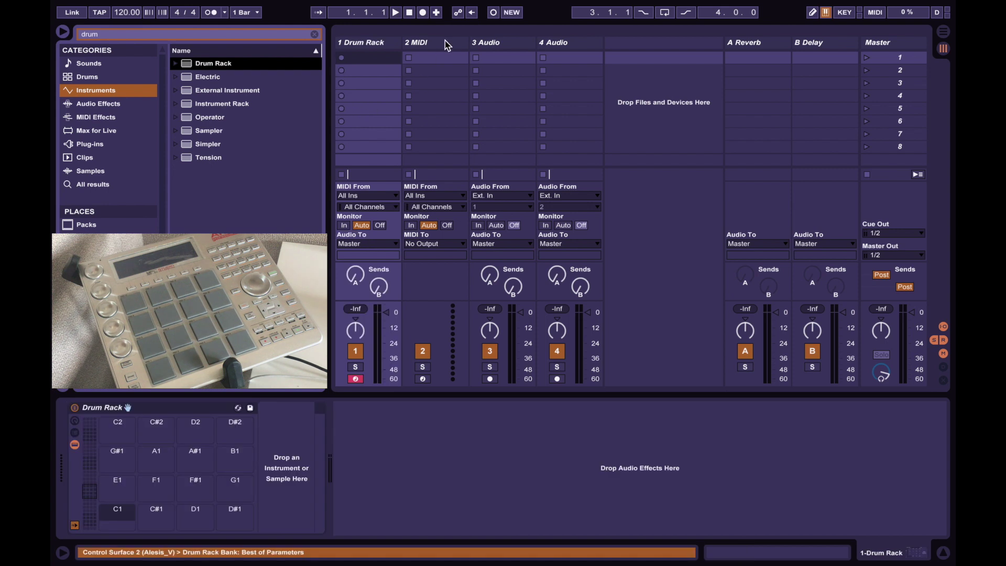
Delete the other tracks and both A/B return tracks.
click(444, 45)
key(Delete)
click(757, 46)
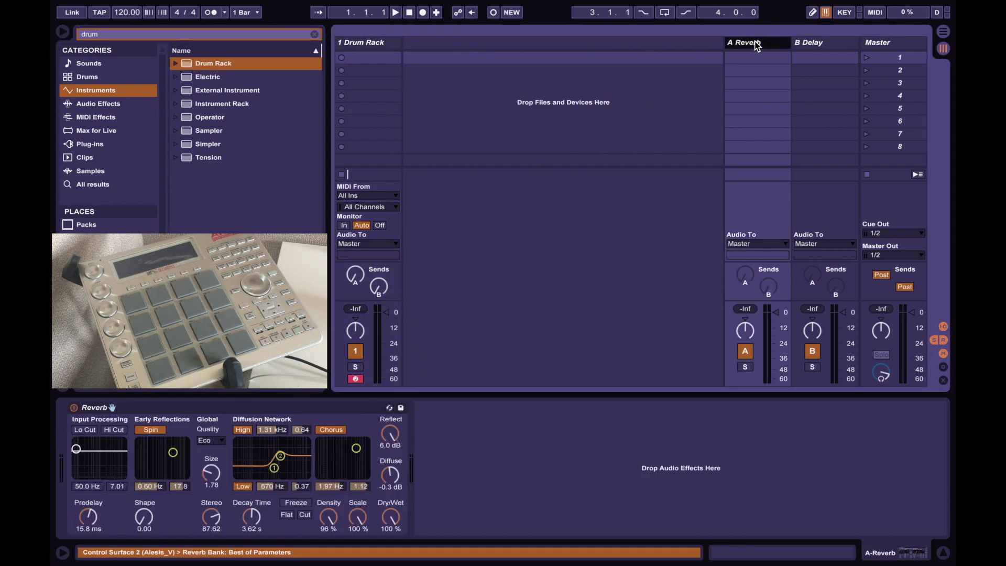
key(Delete)
key(Delete)
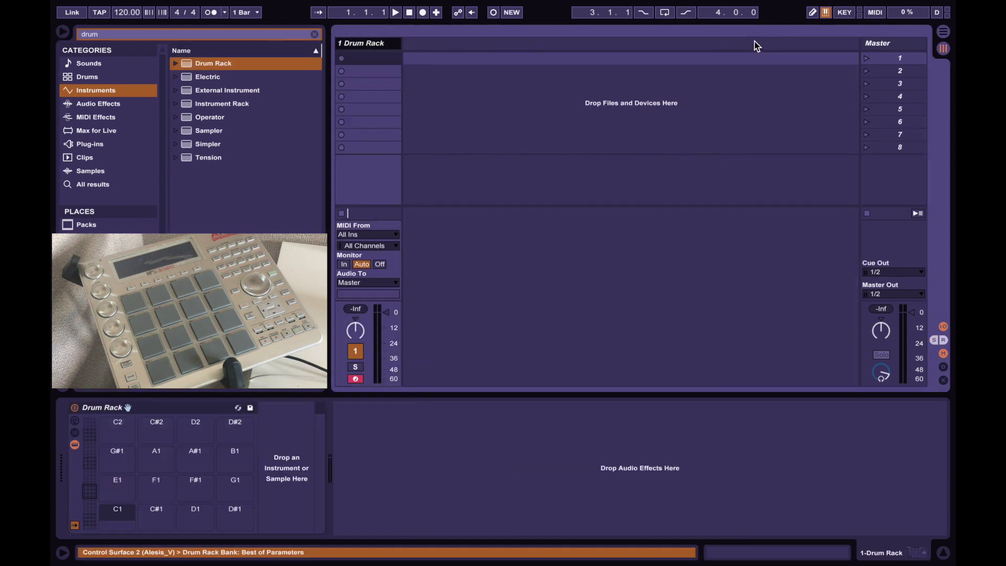
Browse the E6–G7, E2–G3 and C5–D#6 pad ranges, then return to C1–D#2.
click(89, 468)
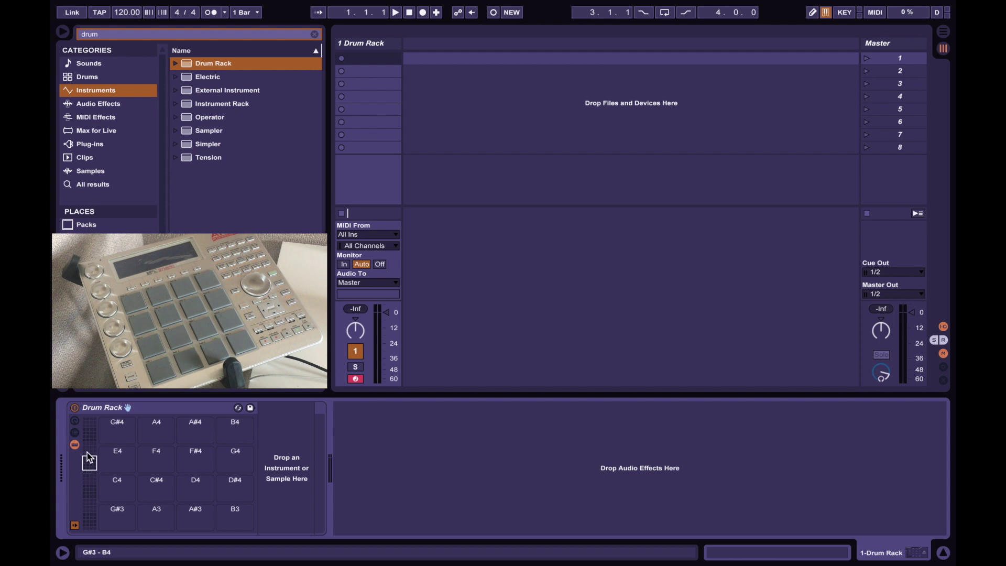
drag(87, 454, 87, 423)
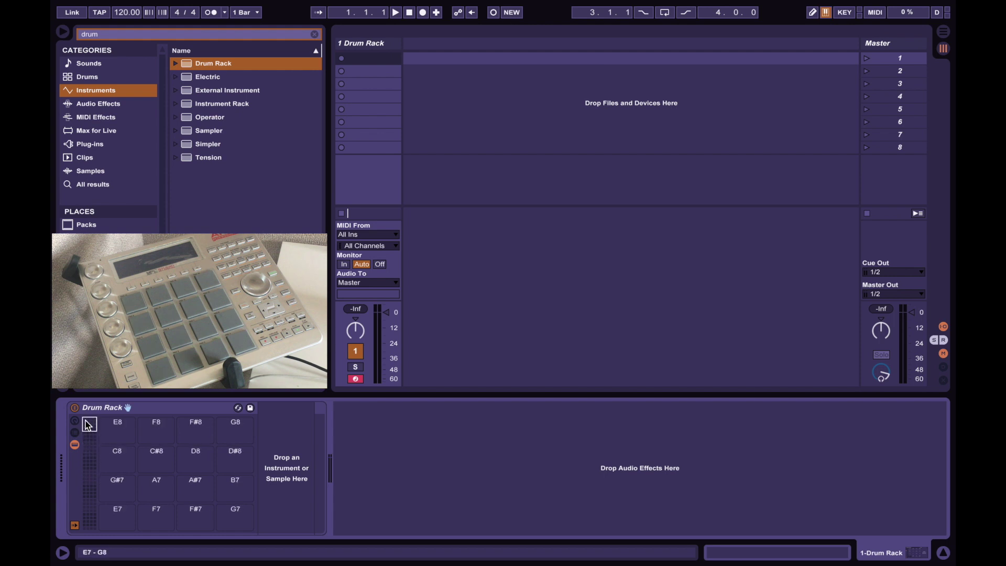
click(89, 476)
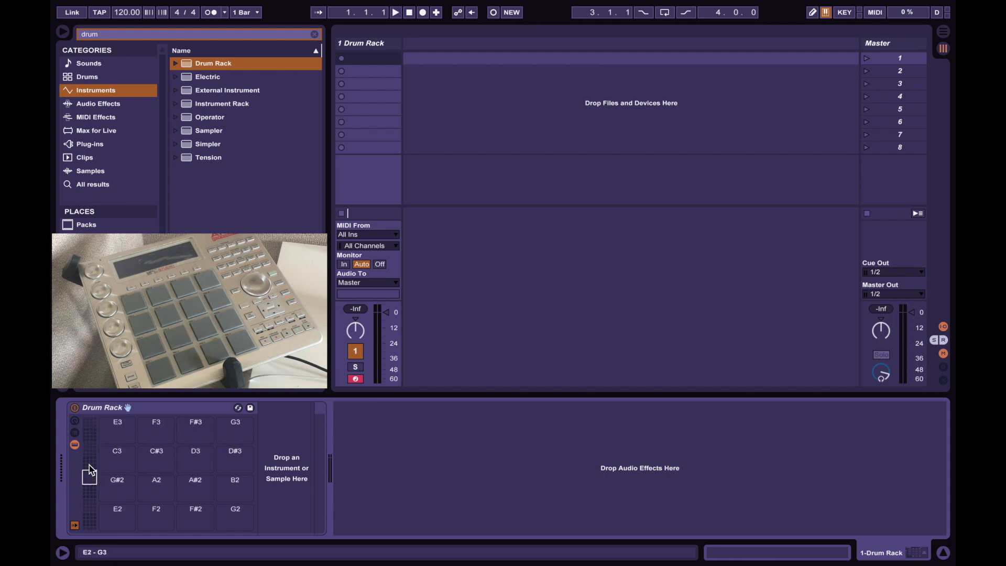
click(90, 449)
click(89, 496)
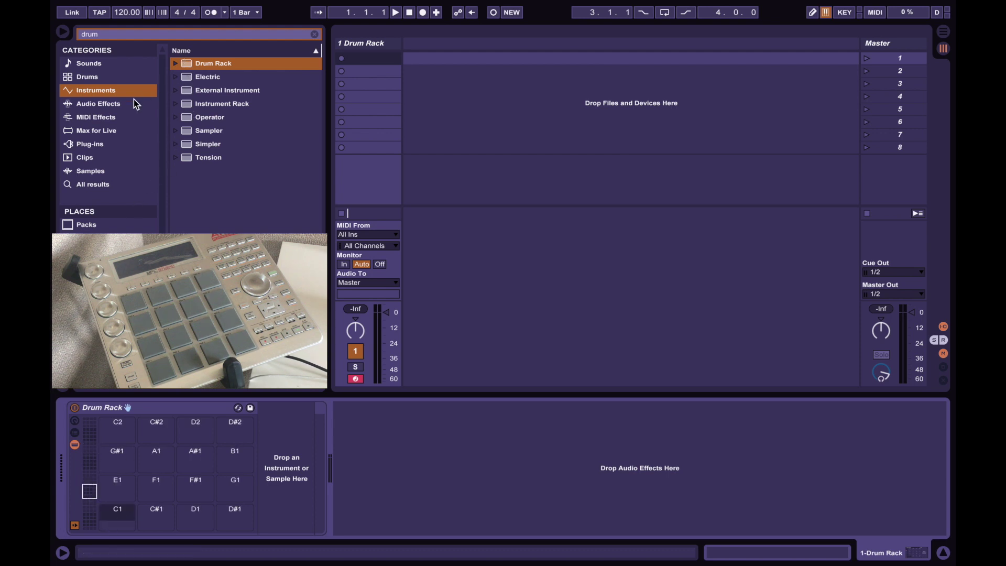
Load the MPC Audio Unit from a Plug-ins 'mpc' search onto pad C1, then enlarge and reposition its window.
click(100, 146)
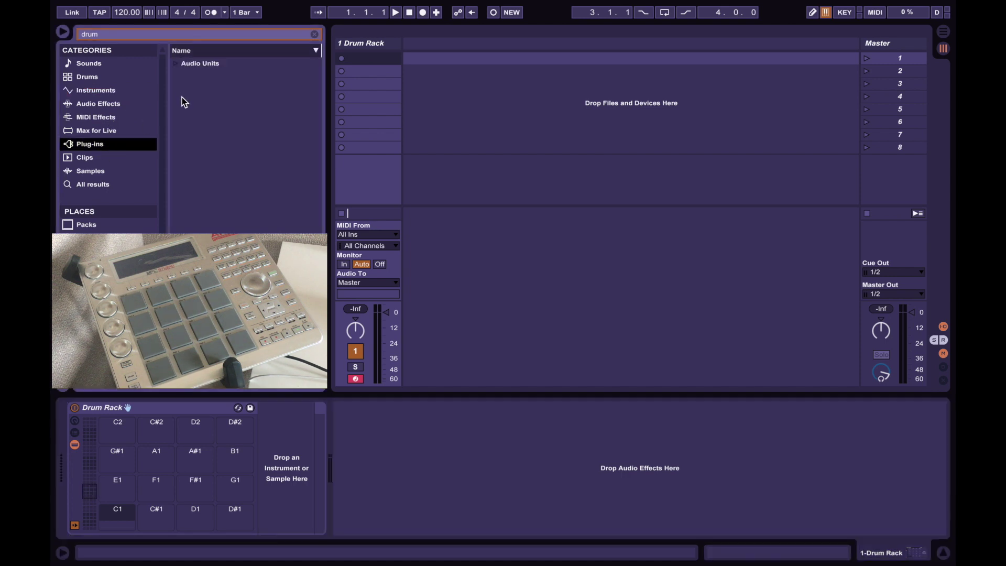
click(156, 35)
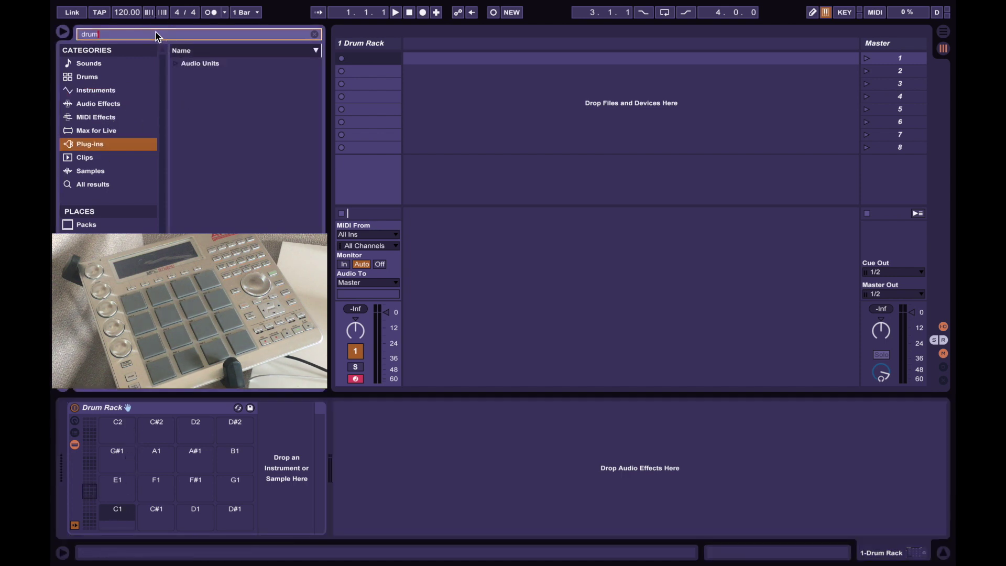
text(mpc)
drag(218, 90, 117, 510)
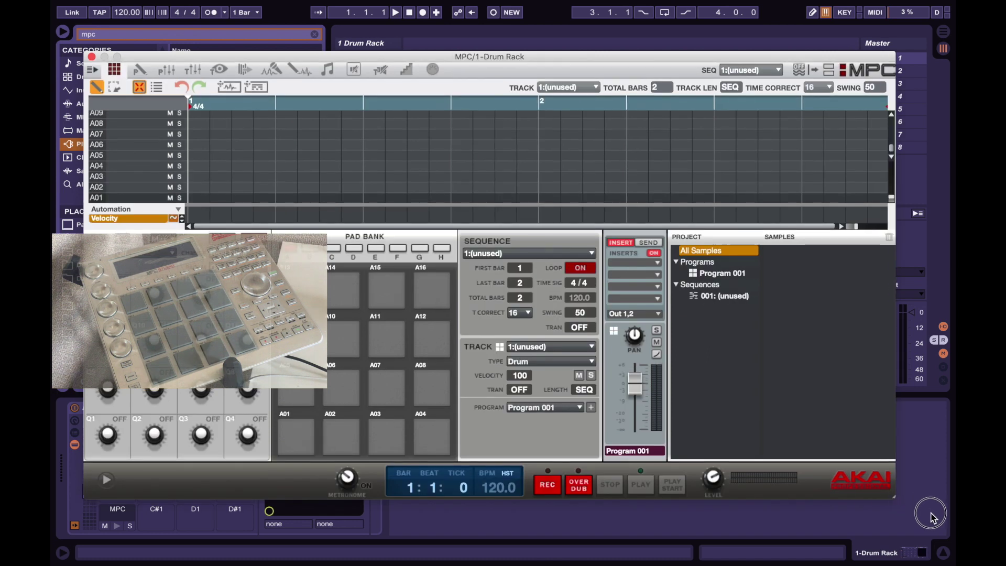
drag(932, 516, 939, 525)
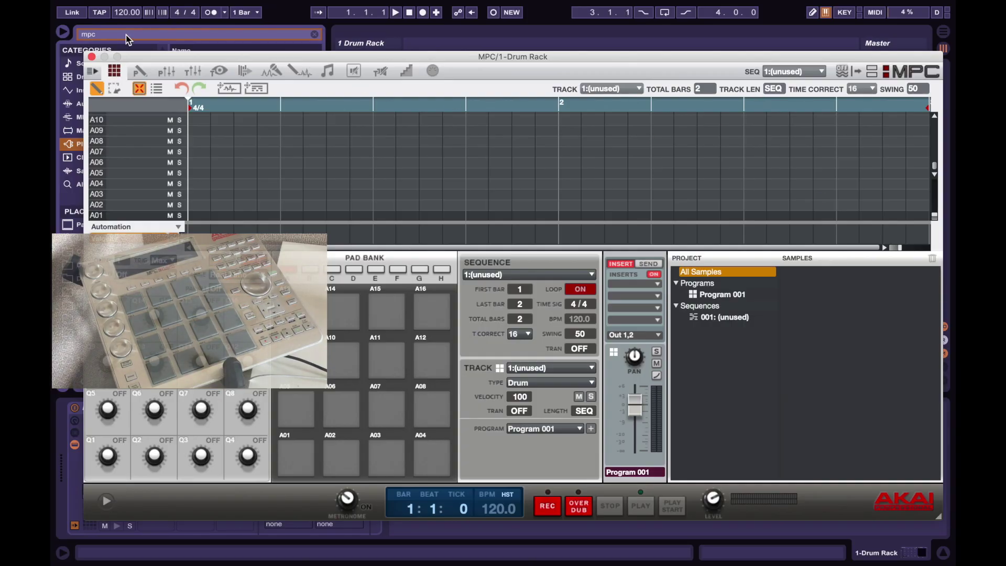
drag(163, 61, 426, 48)
Search 'kcox' and browse Artist Sounds > K.Cox > Drums beside the MPC window.
click(288, 34)
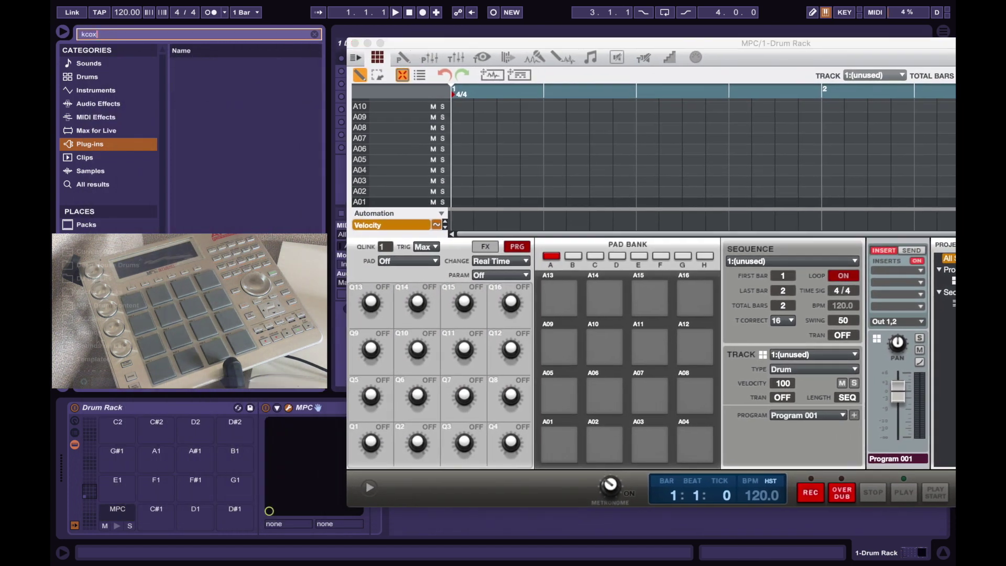
text(kcox)
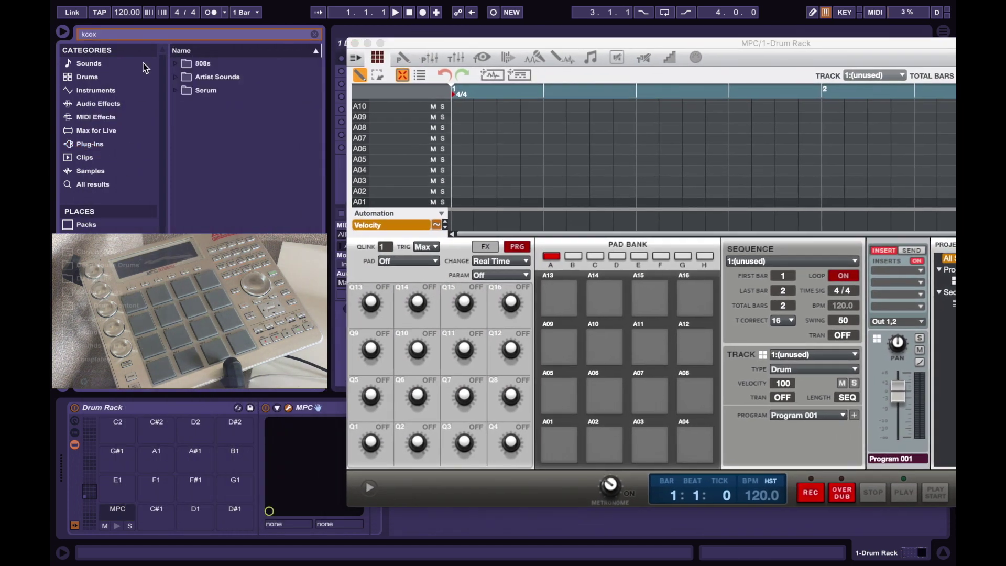
click(175, 77)
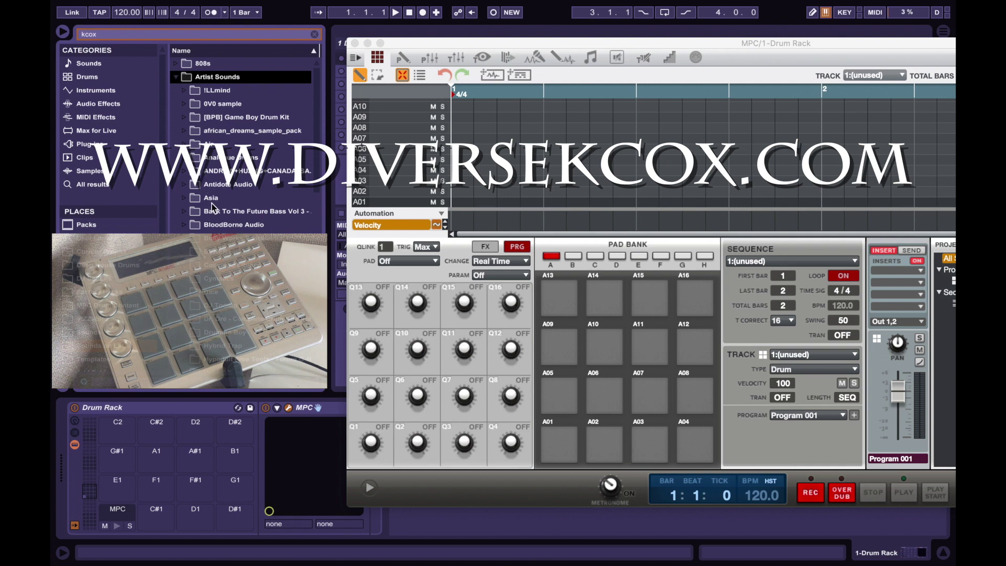
scroll(241, 141, down, 5)
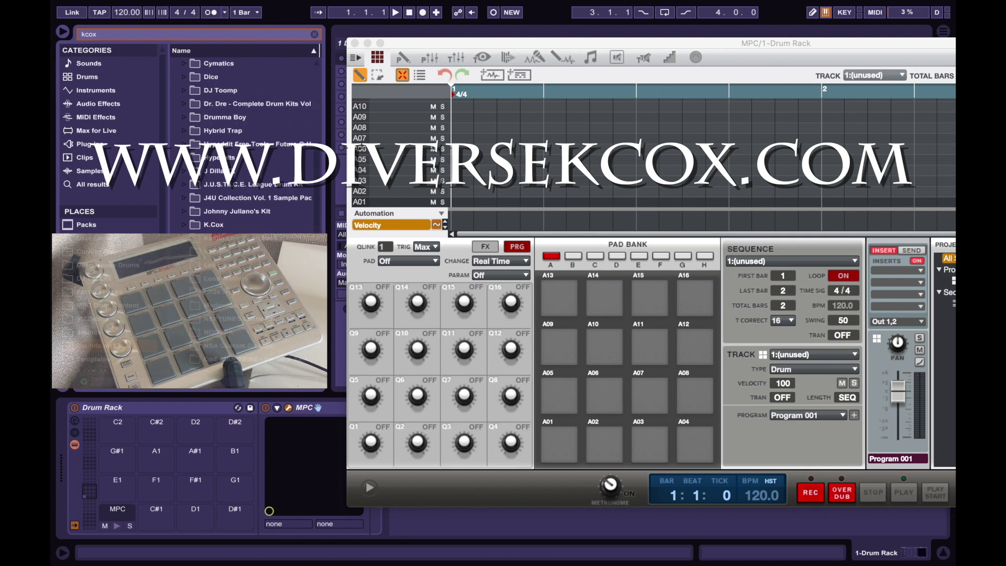
click(184, 224)
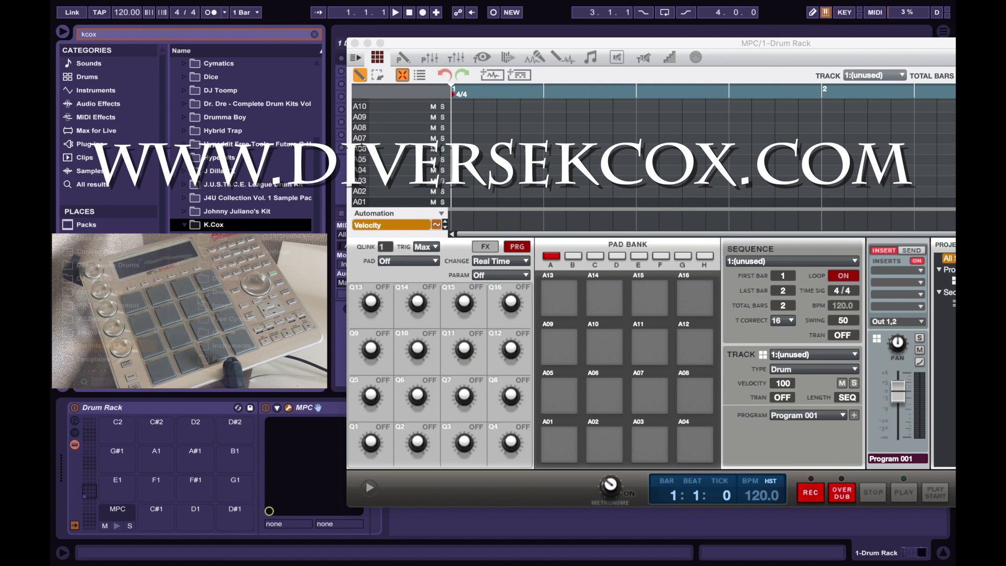
scroll(241, 142, down, 2)
click(224, 224)
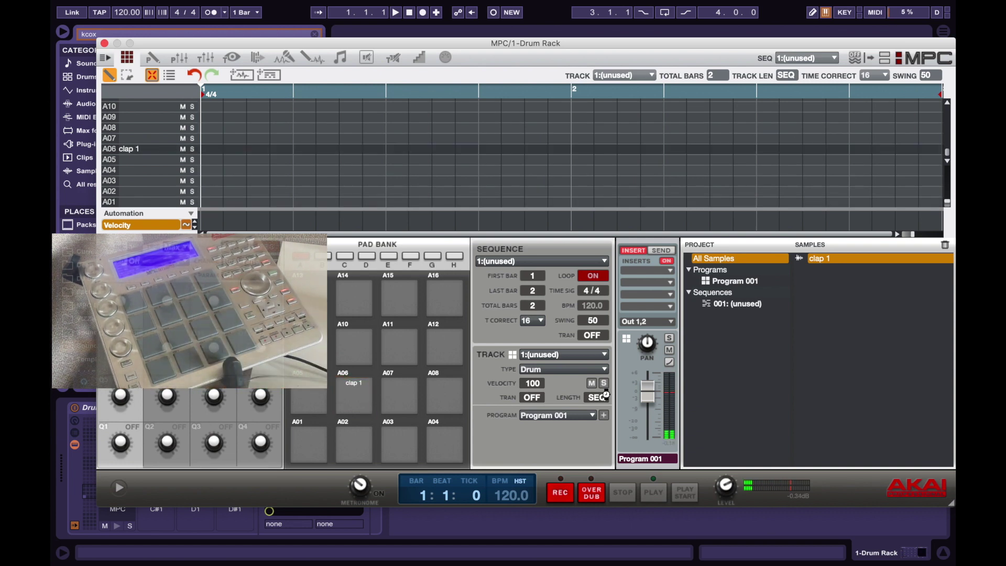
drag(222, 44, 404, 50)
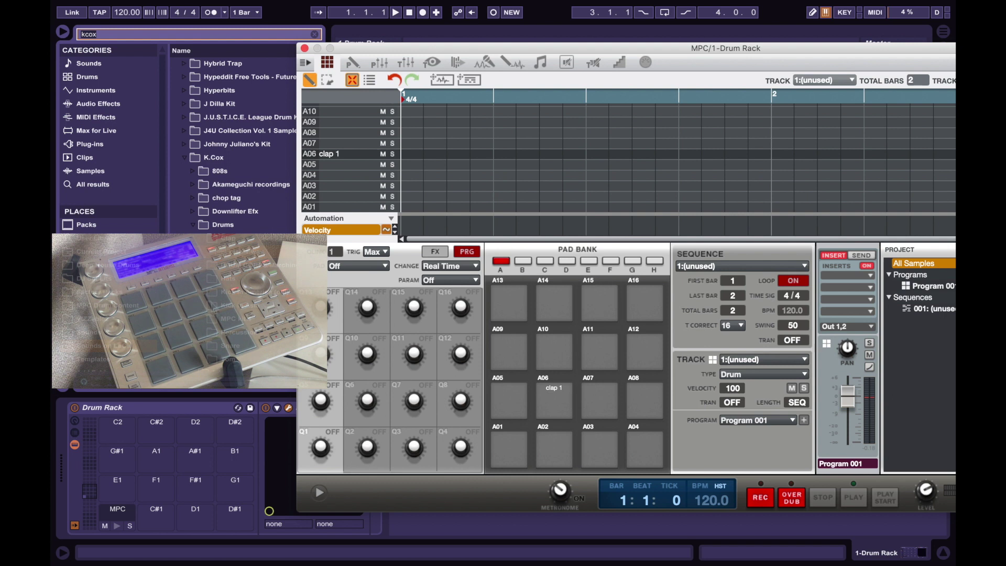
click(223, 313)
scroll(222, 313, down, 3)
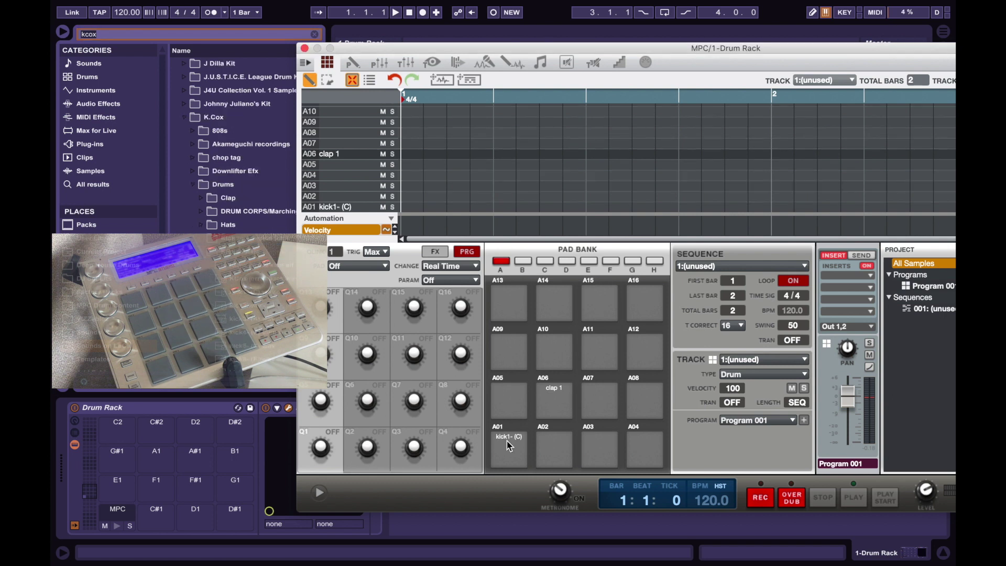
Drop a K.Cox sample and hi hat3 from the Hats folder onto MPC pad A09, then close the MPC window.
drag(222, 313, 508, 445)
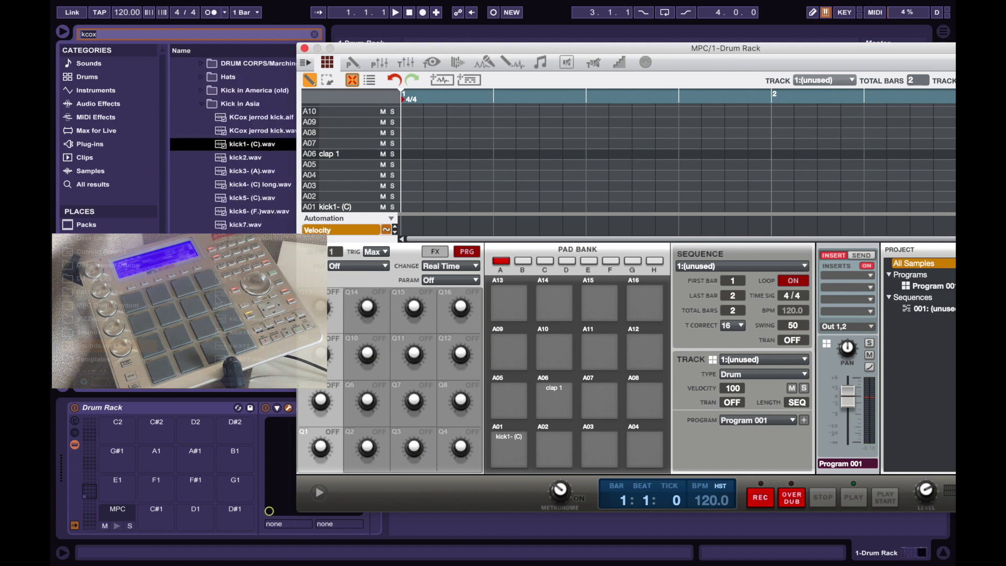
click(201, 117)
click(201, 130)
drag(246, 184, 514, 356)
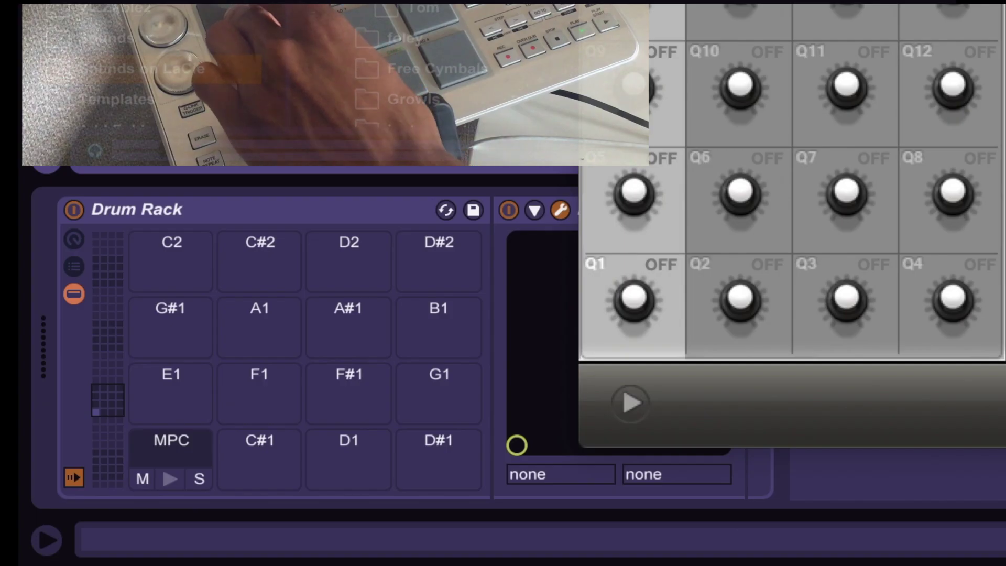
key(ctrl+alt+p)
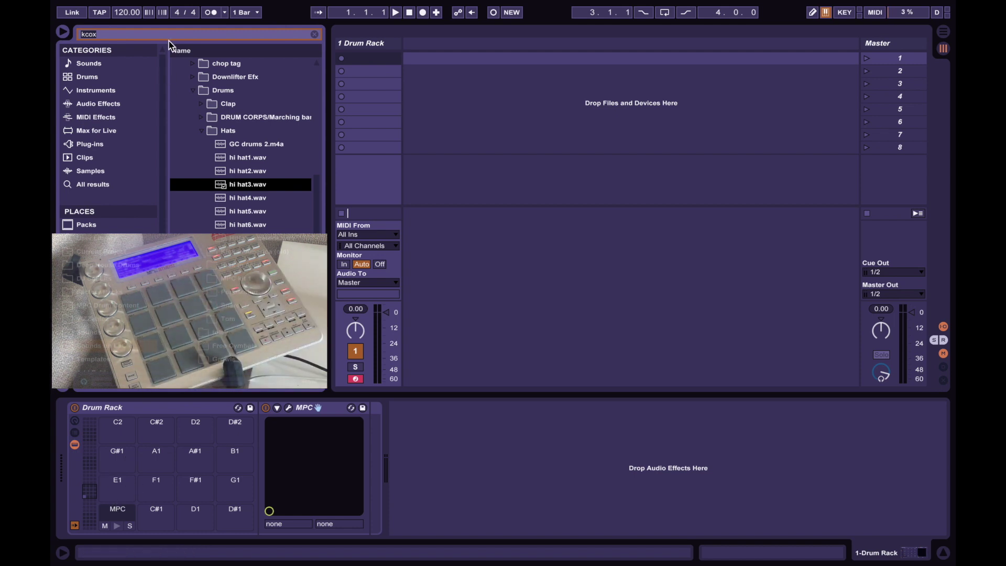
Search Instruments for 'ex' to find External Instrument.
key(ctrl+f)
text(en)
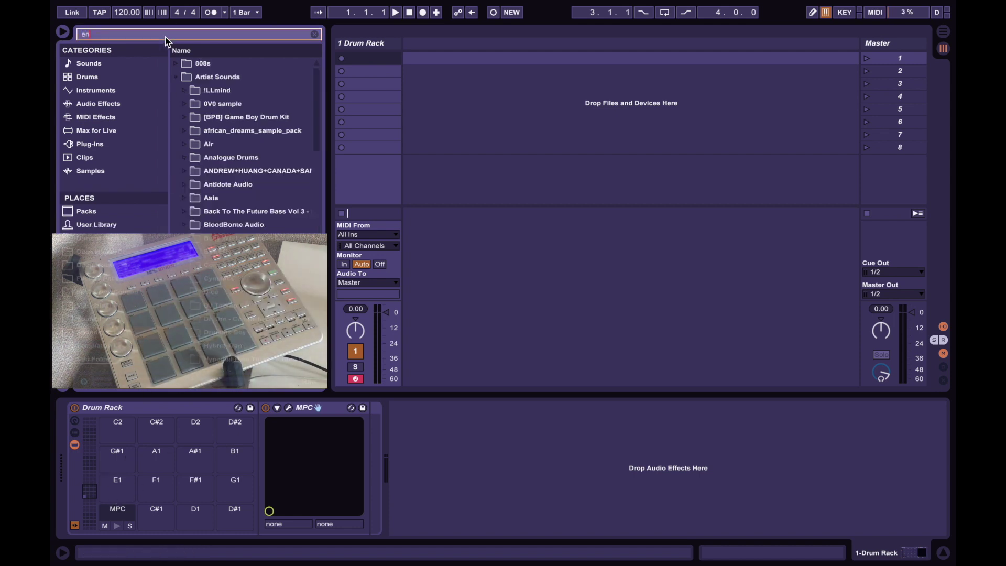
text(t)
click(105, 97)
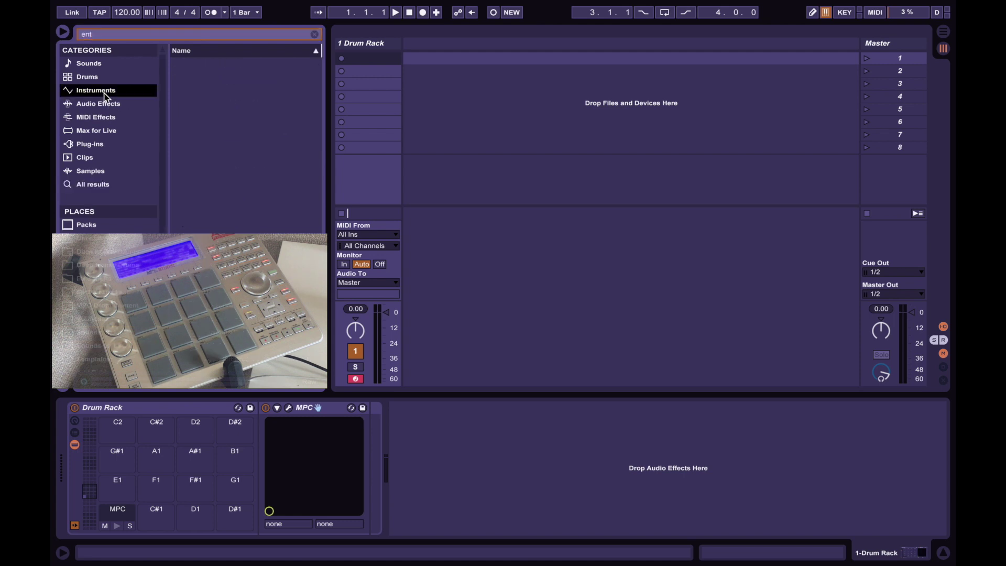
click(146, 36)
key(BackSpace)
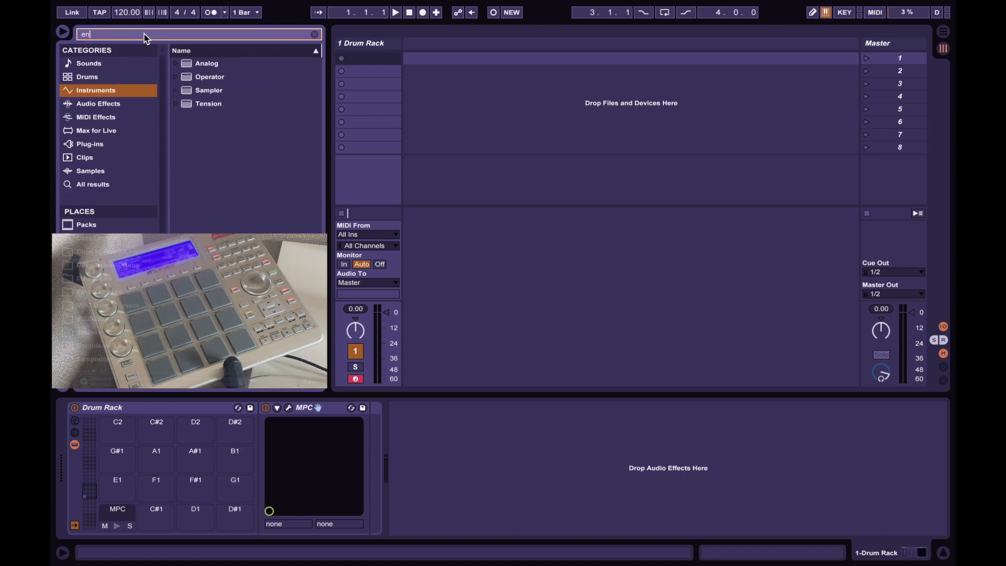
text(x)
Drop External Instrument onto Drum Rack pads F1 and G#1.
drag(185, 81, 154, 490)
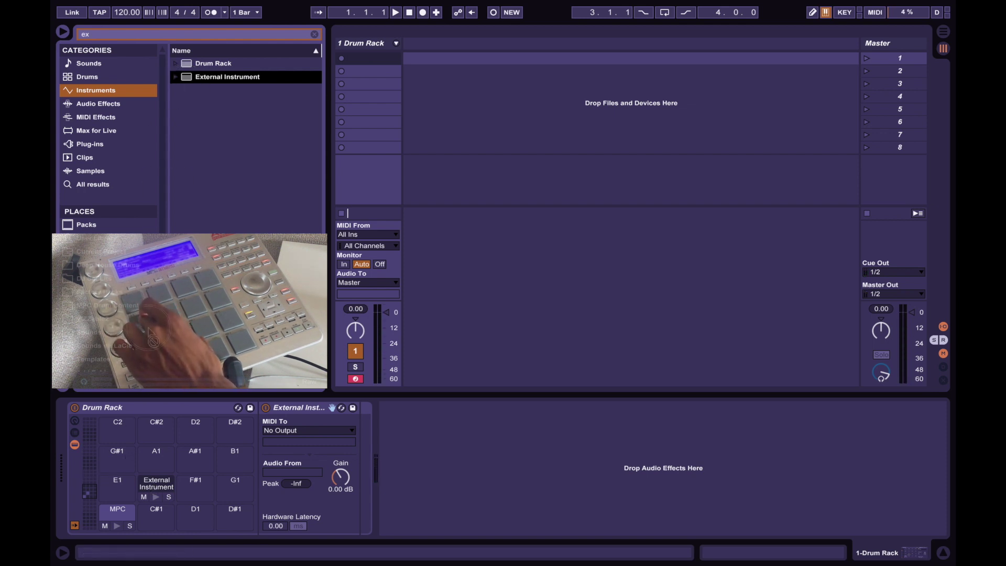
drag(147, 377, 119, 456)
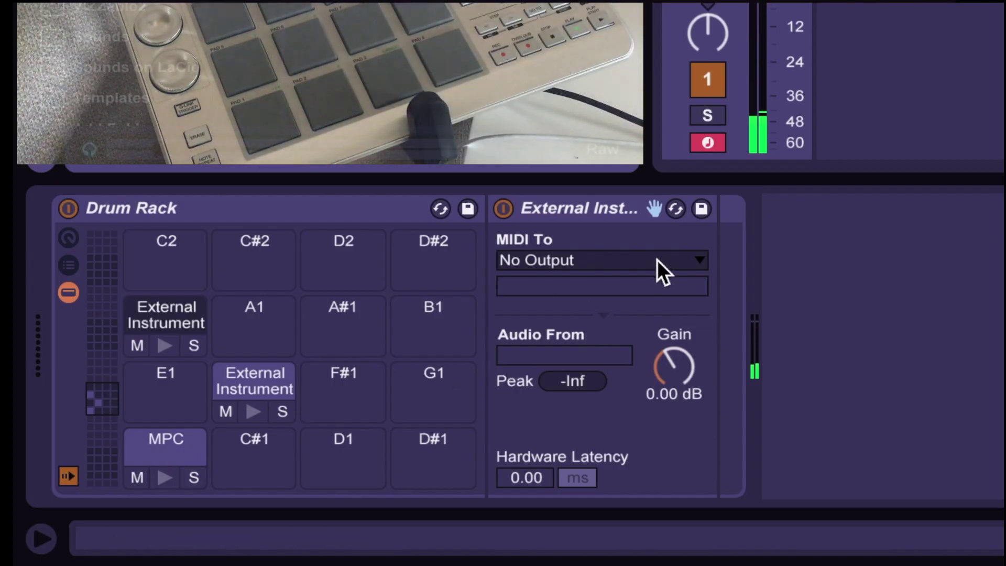
Set the F1 External Instrument's MIDI To 1-Drum Rack / 1-MPC and open the MPC program edit view.
click(661, 262)
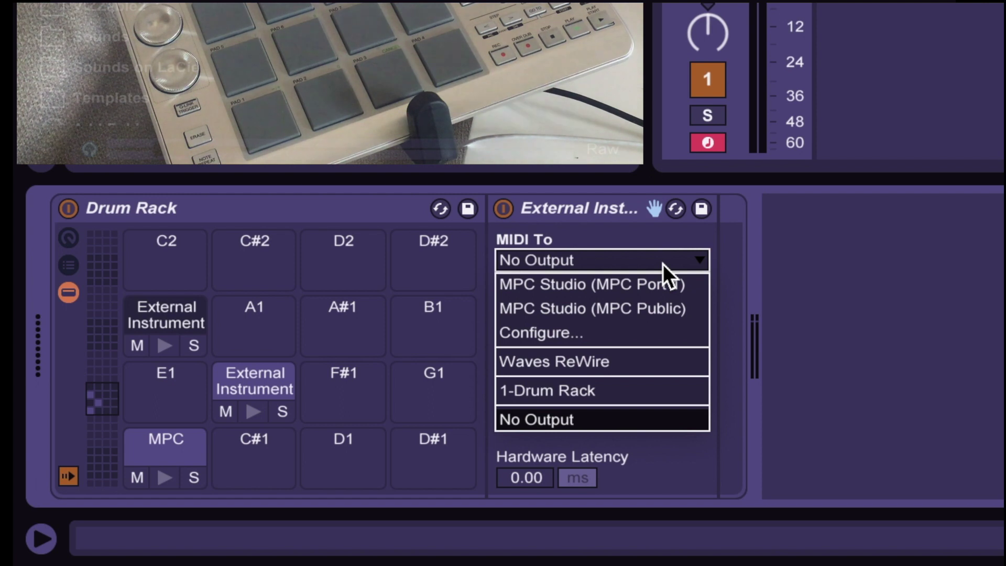
click(596, 390)
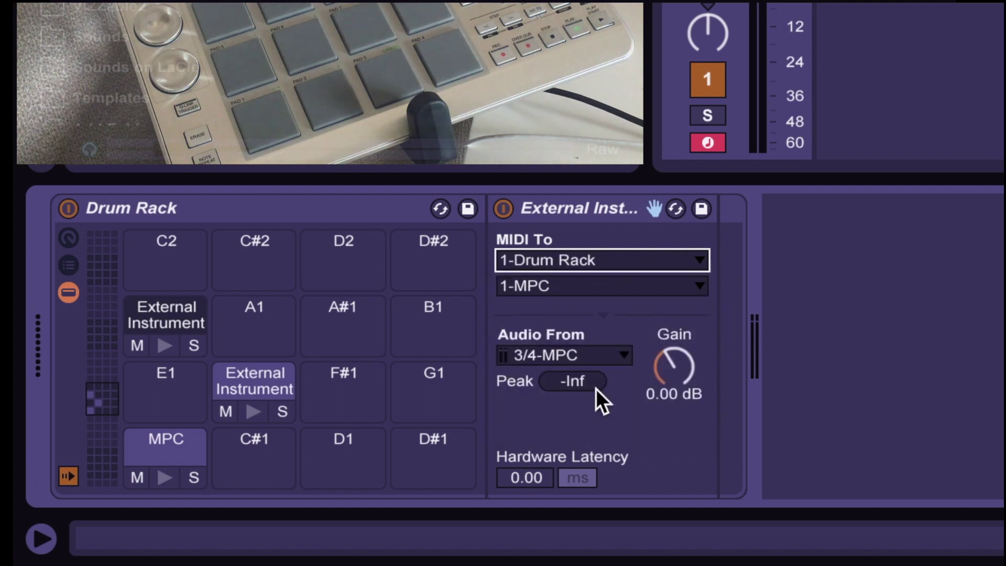
click(165, 446)
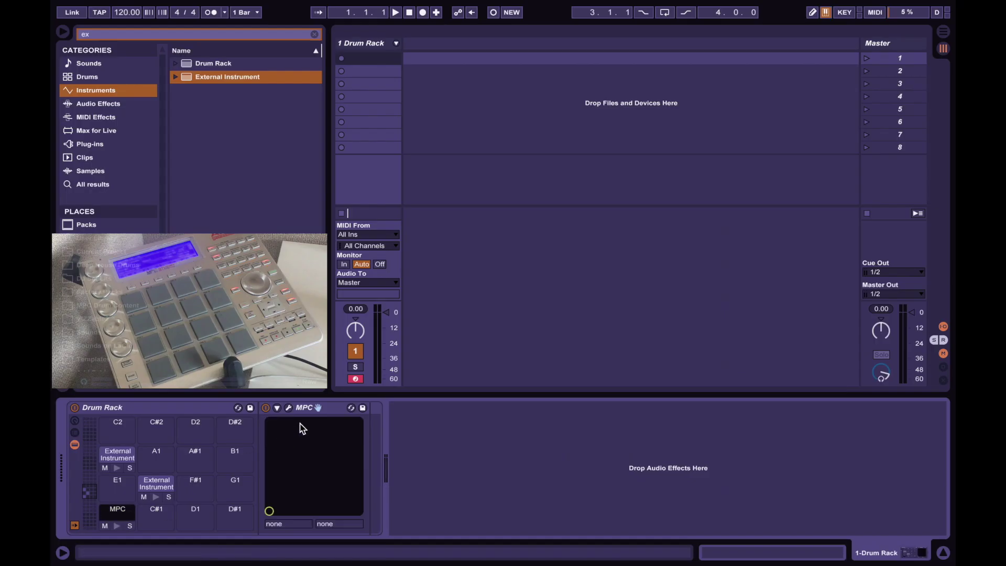
click(289, 408)
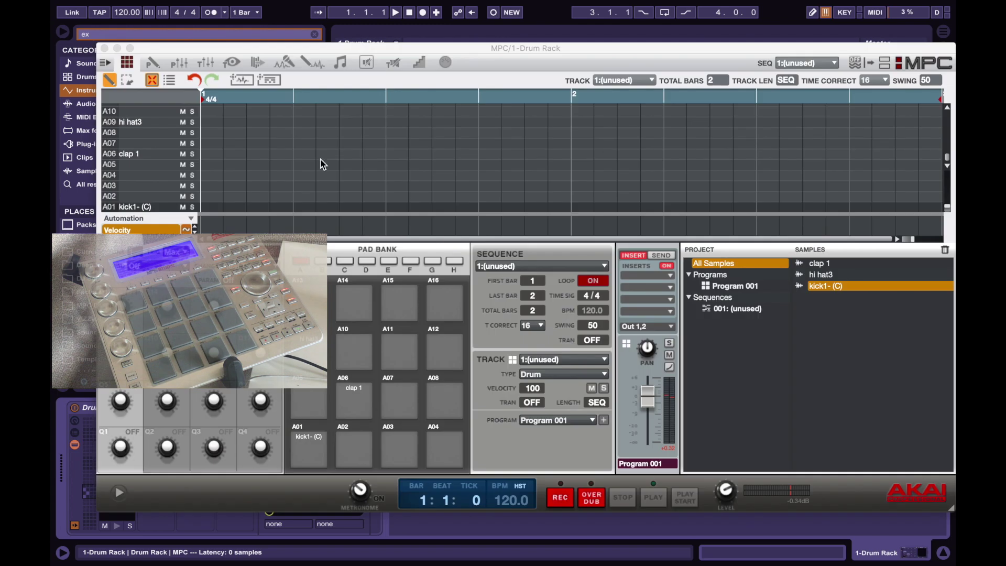
click(152, 64)
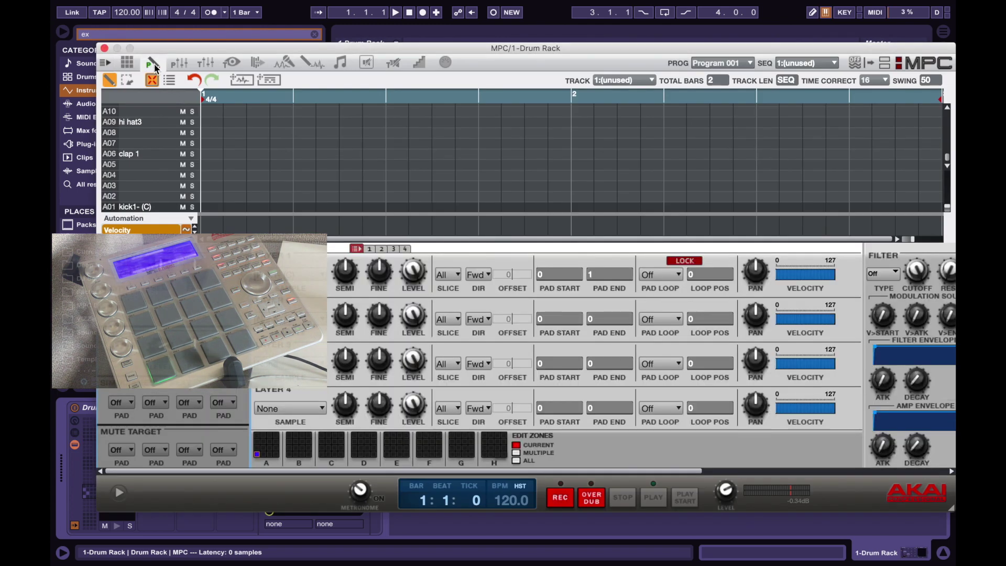
Set the MPC pad's audio route to Out 3,4 and close the plug-in window.
drag(434, 45, 373, 45)
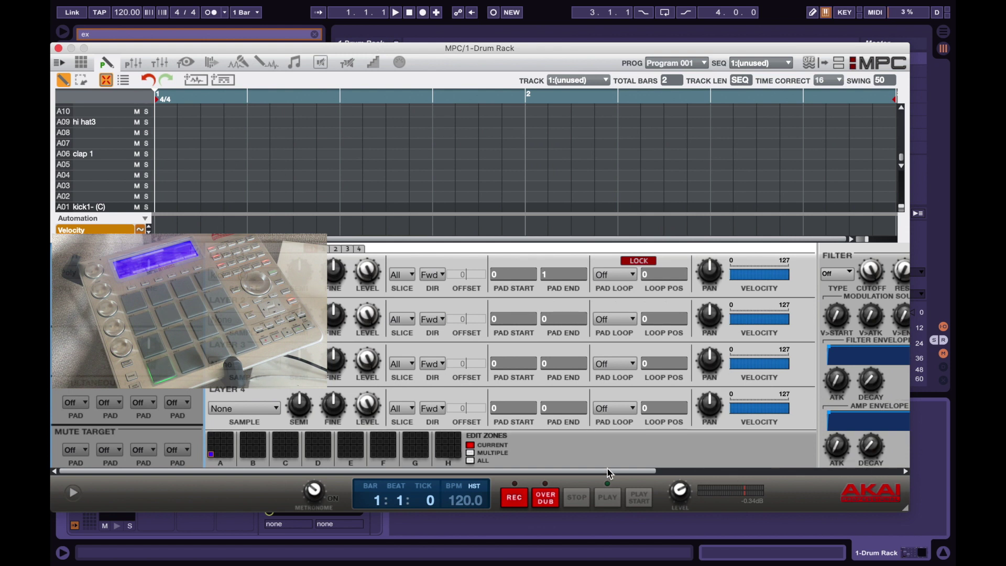
drag(610, 473, 910, 478)
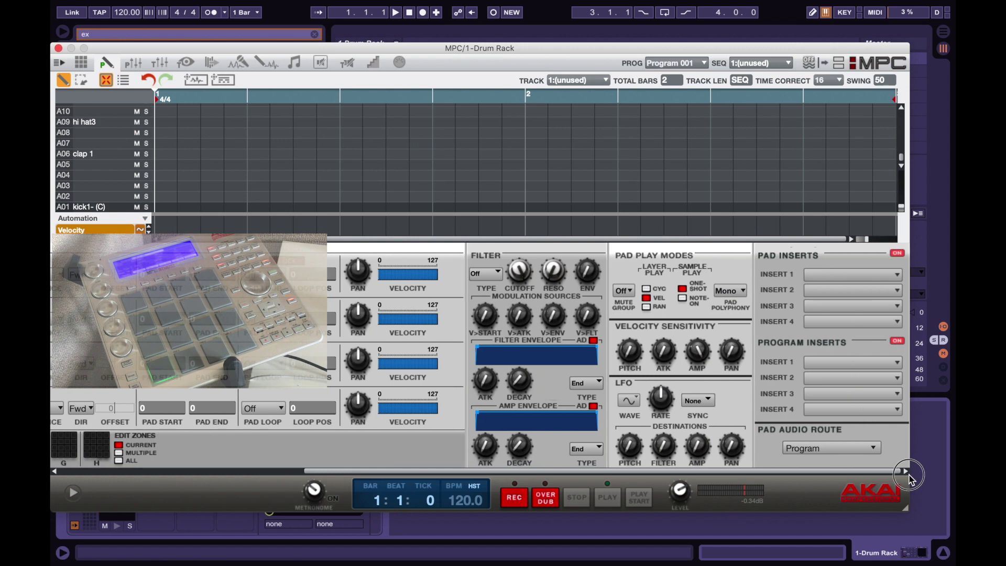
click(871, 450)
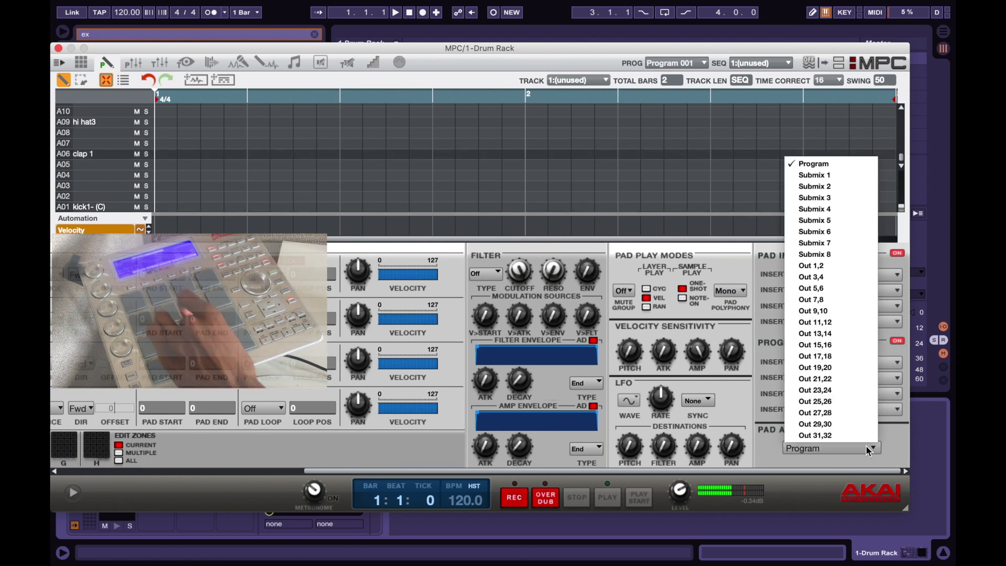
click(825, 278)
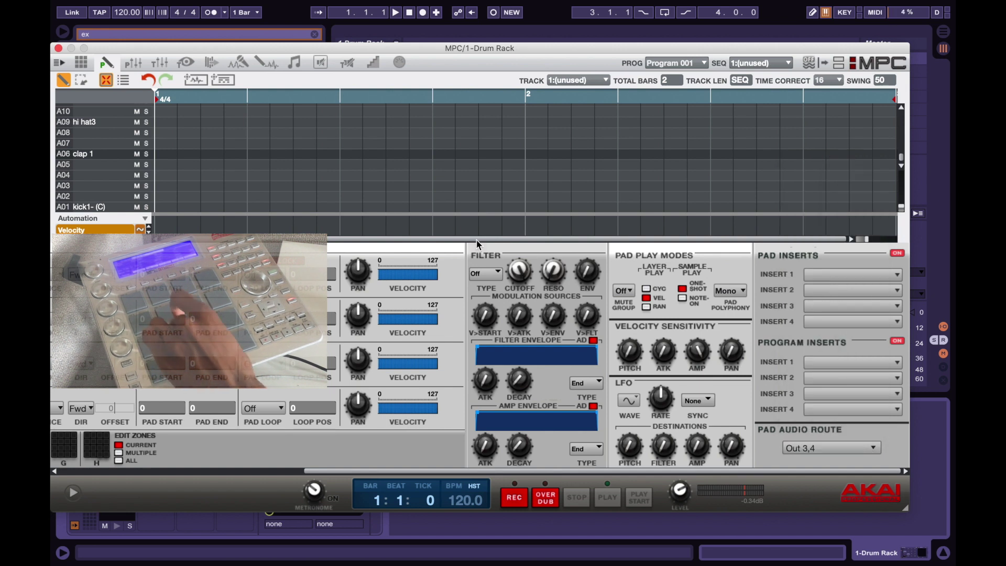
click(58, 48)
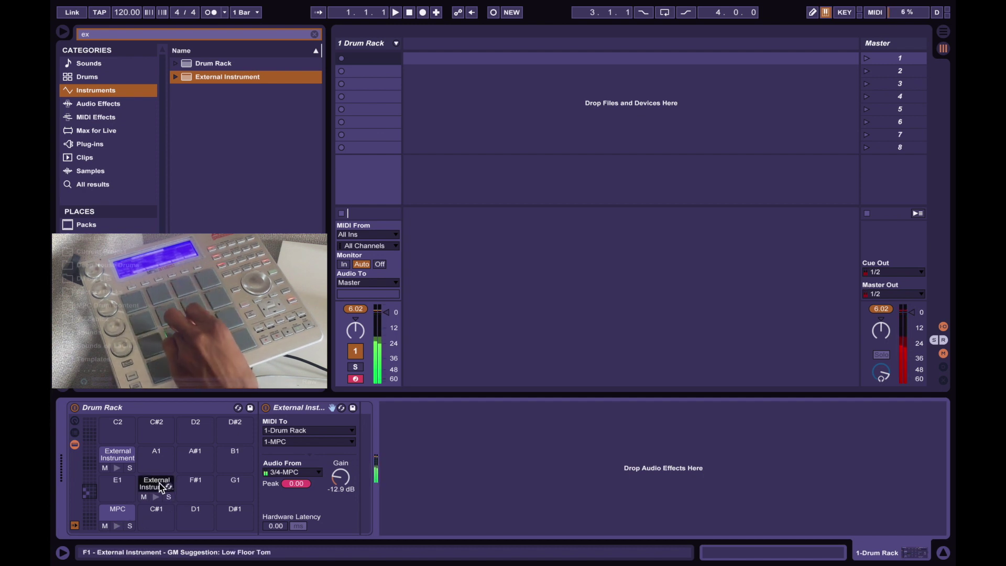
Set the G#1 External Instrument's Audio From to 5/6-MPC.
click(116, 457)
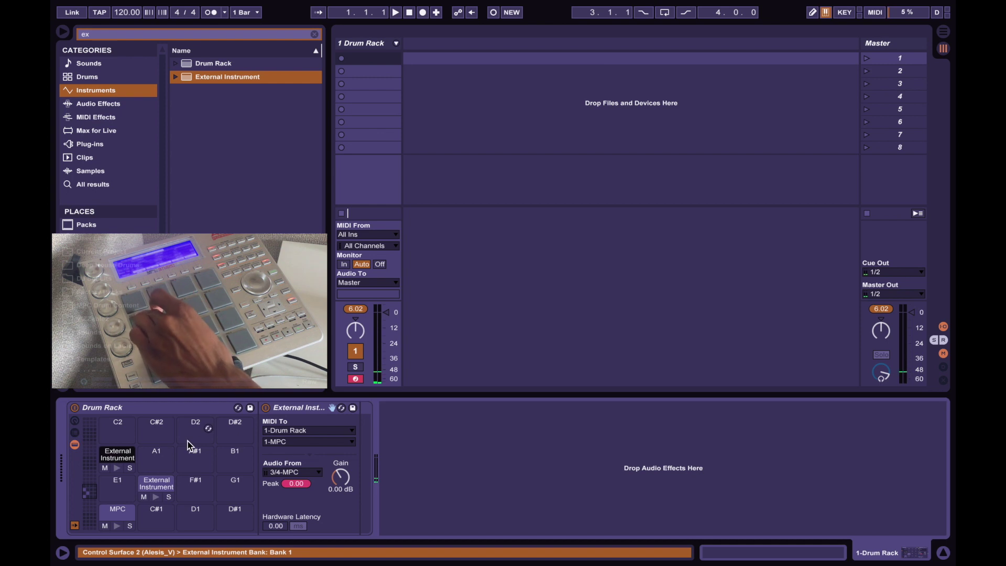
click(317, 474)
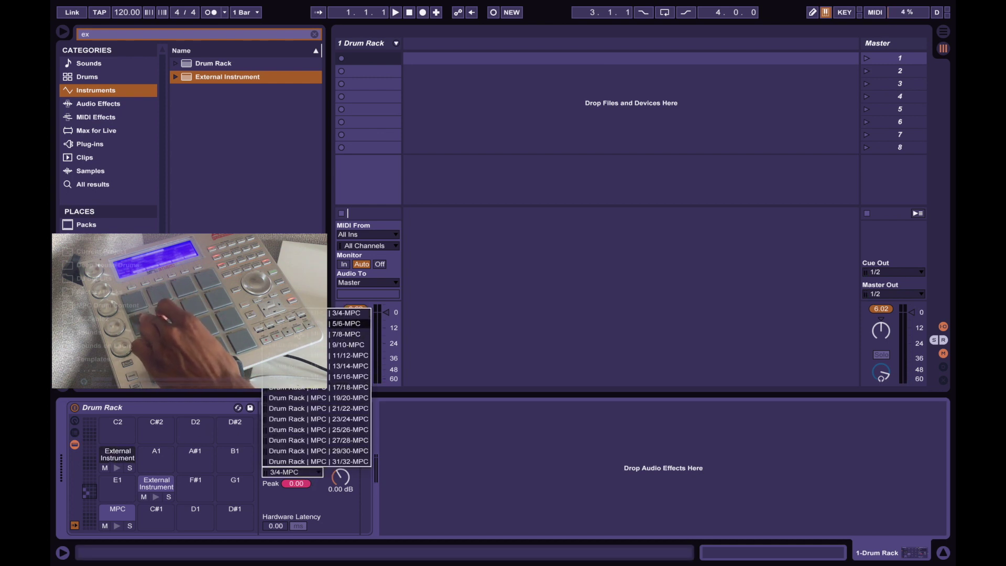
click(347, 323)
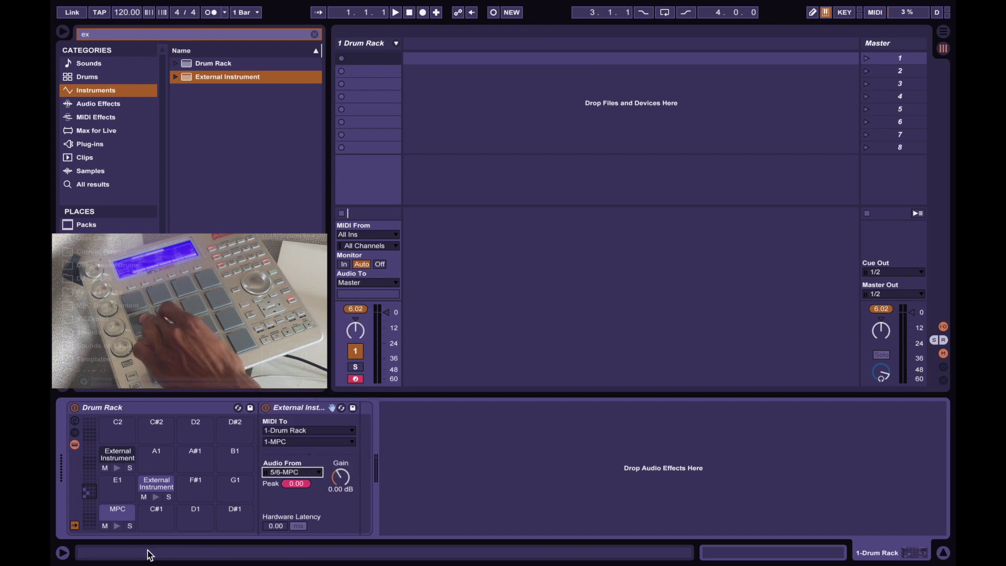
Route an MPC pad's audio to Out 5,6 and close the MPC window.
click(116, 517)
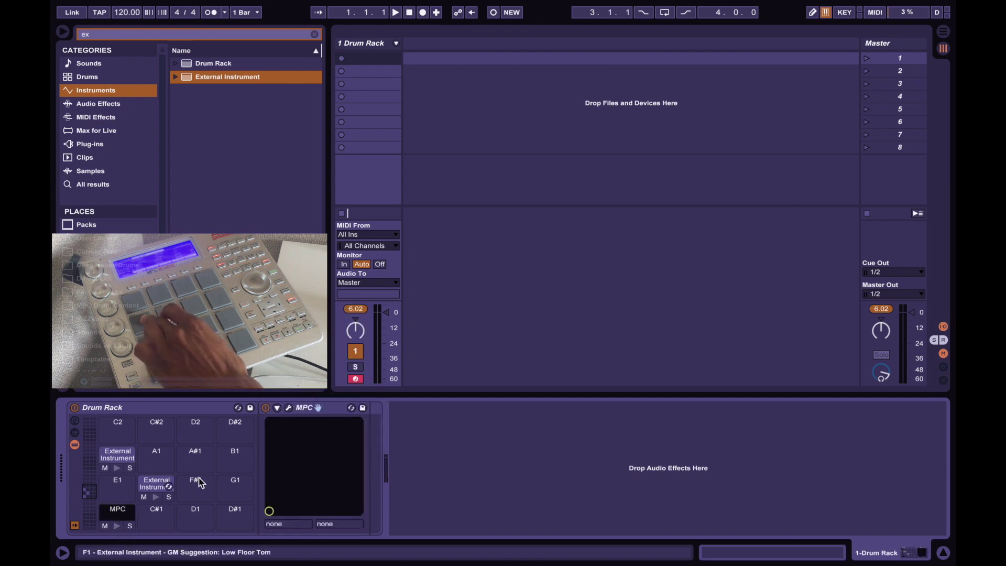
click(288, 410)
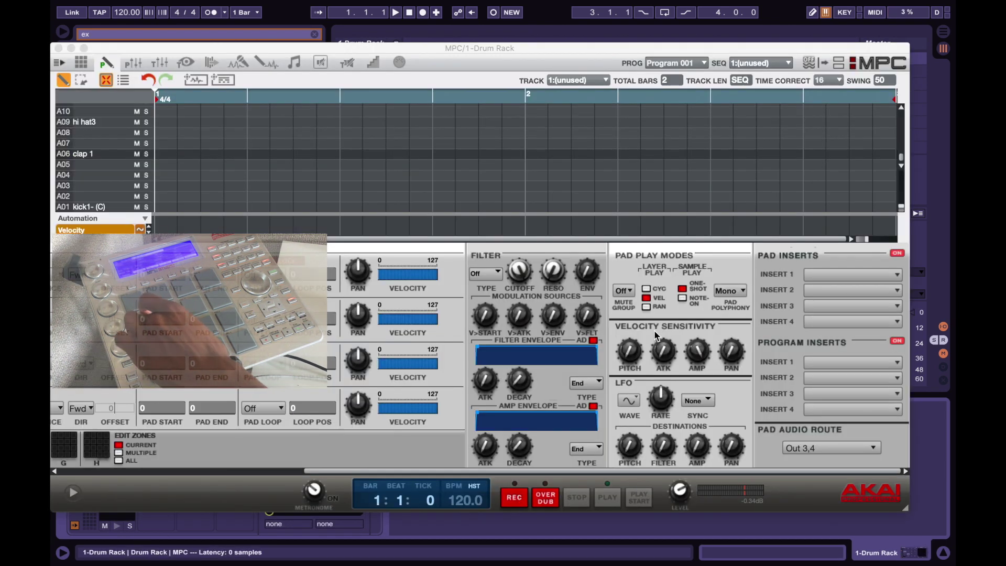
click(855, 451)
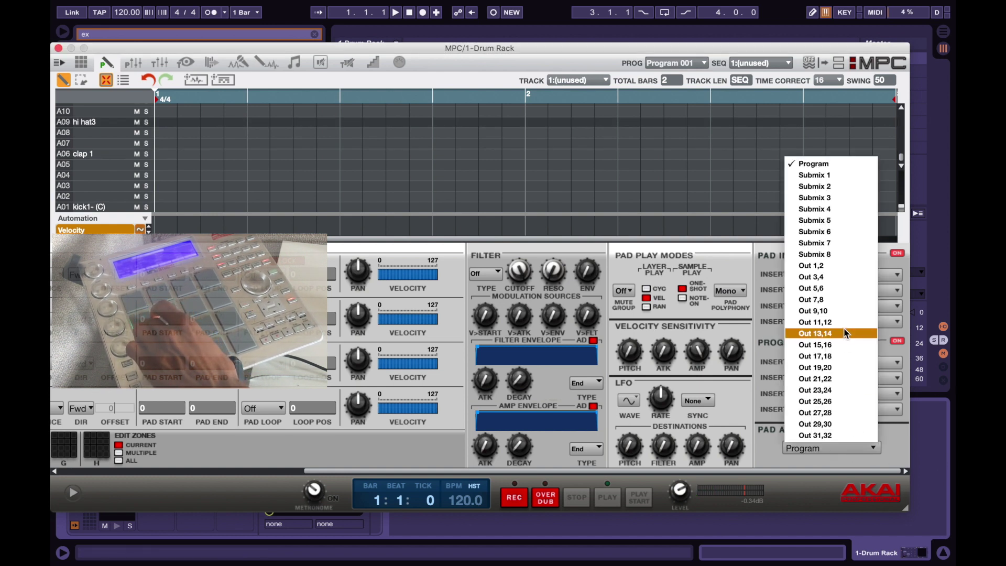
click(824, 288)
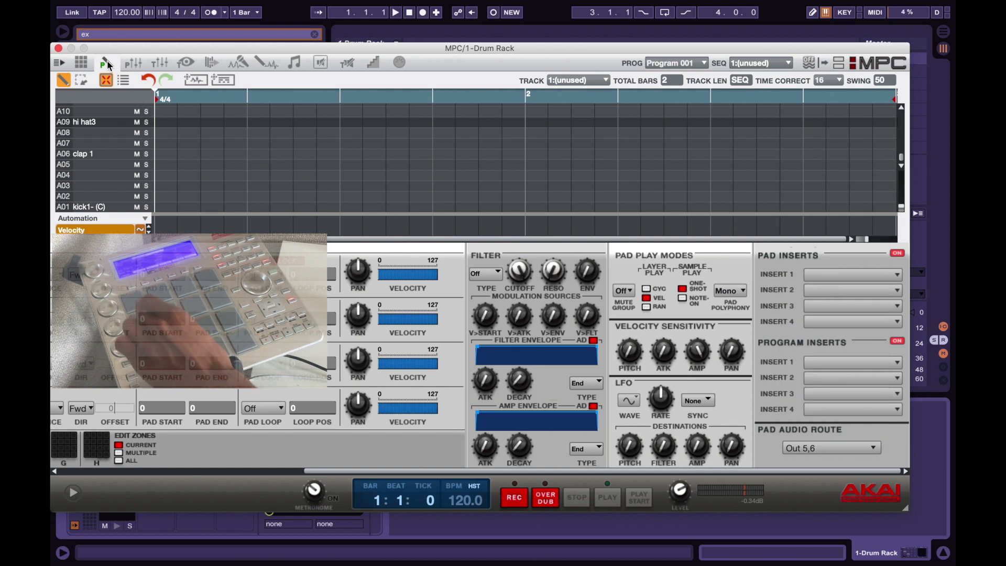
click(59, 49)
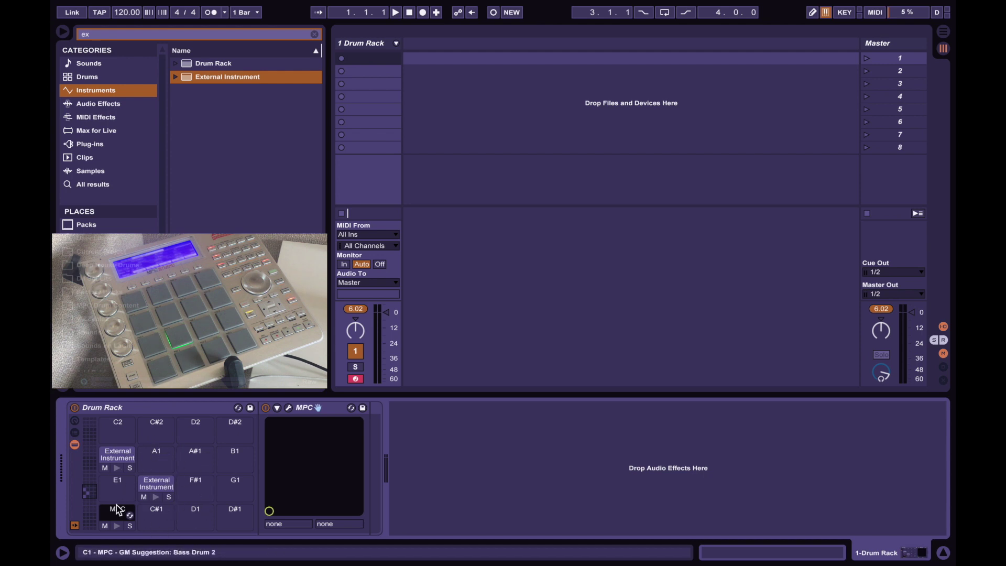
Check a higher pad bank, return to C1–D#2, and unfold the Drum Rack into MPC and External Instrument channels.
drag(89, 484, 88, 442)
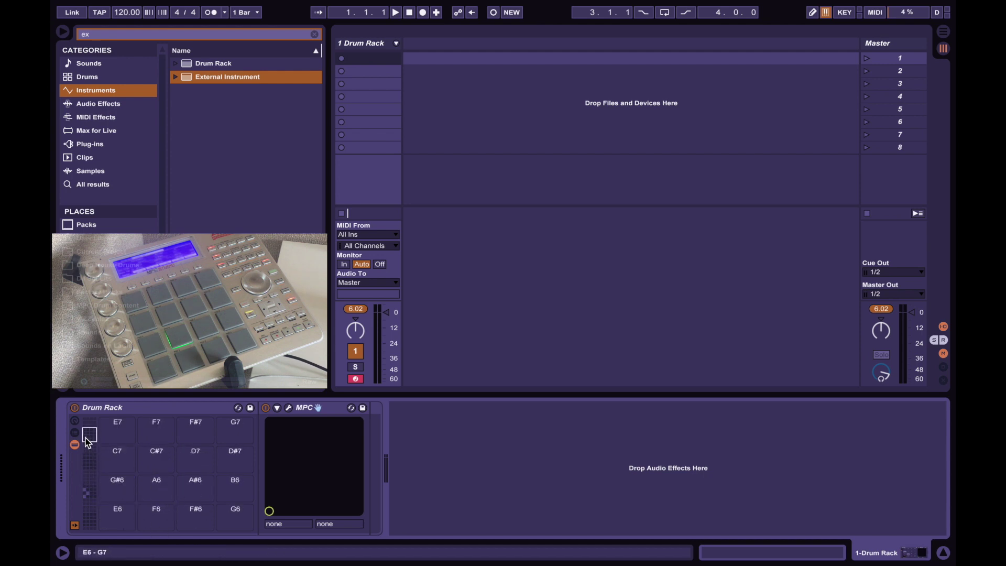
click(92, 495)
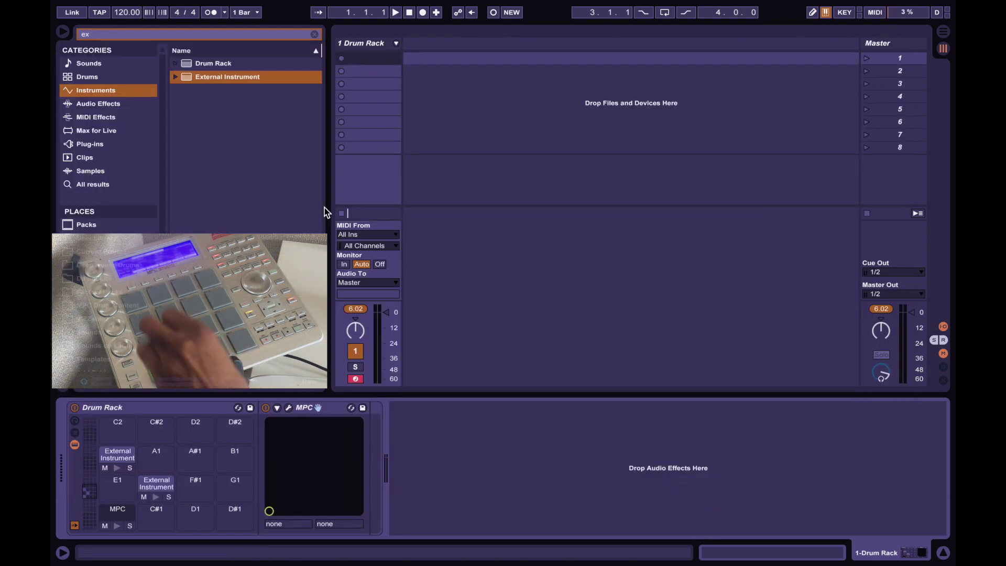
click(397, 44)
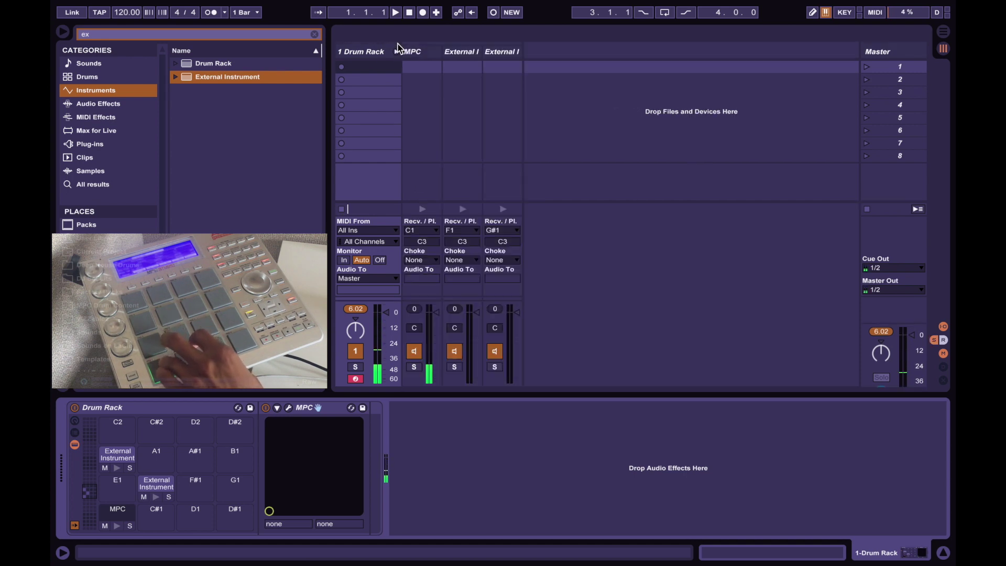
Lower the External Instrument chain volumes to -17.0 dB and -15.0 dB.
click(475, 314)
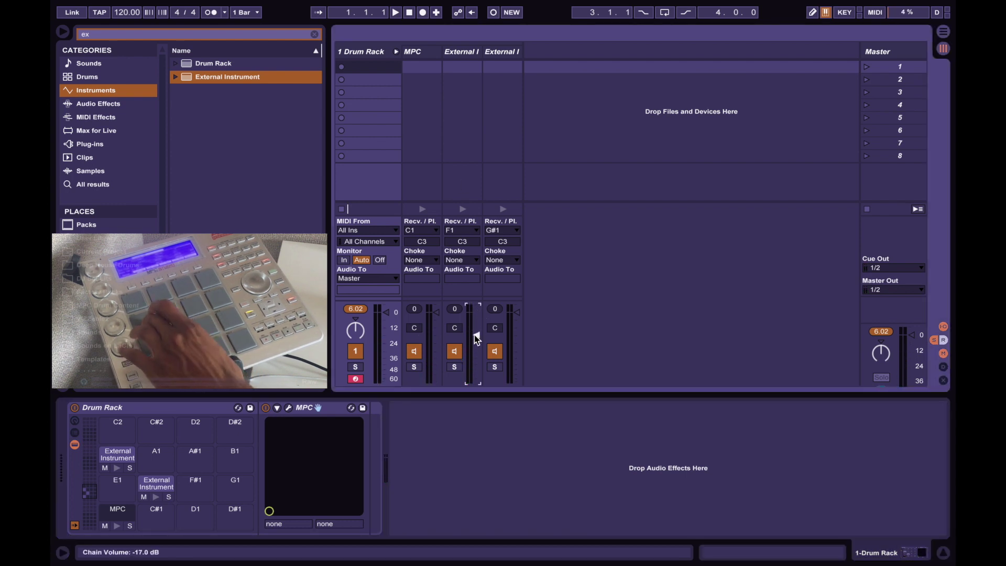
drag(516, 313, 518, 338)
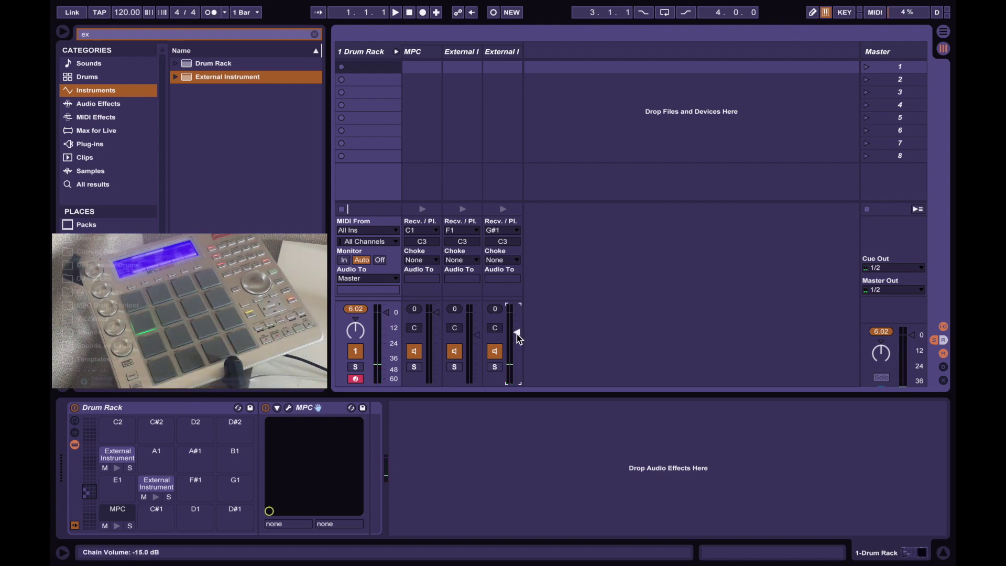